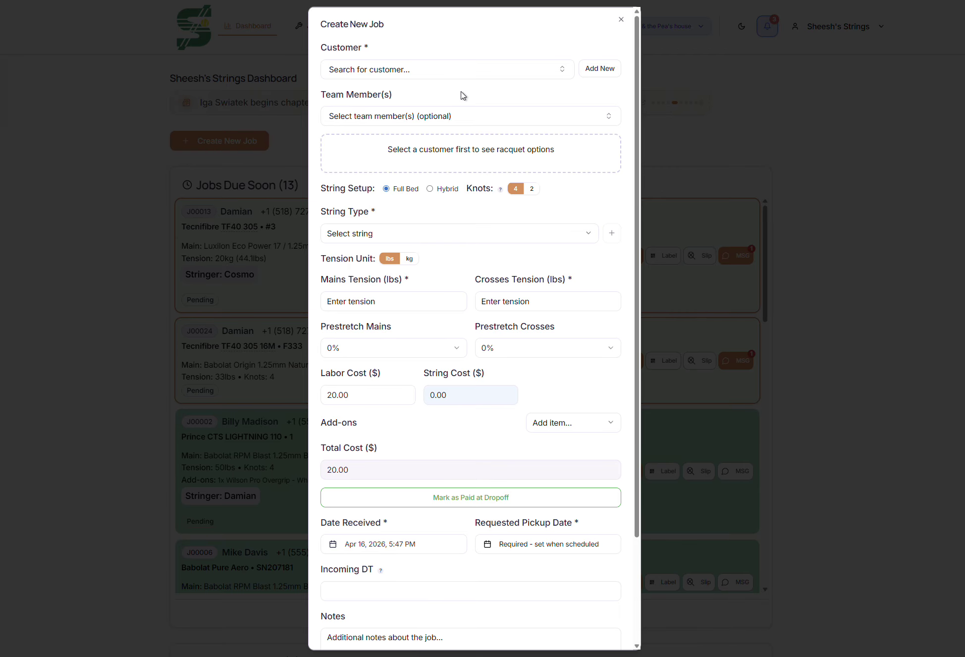
# - Search for the existing customer by name and assign them to the new job
pyautogui.click(437, 72)
pyautogui.write('mur')
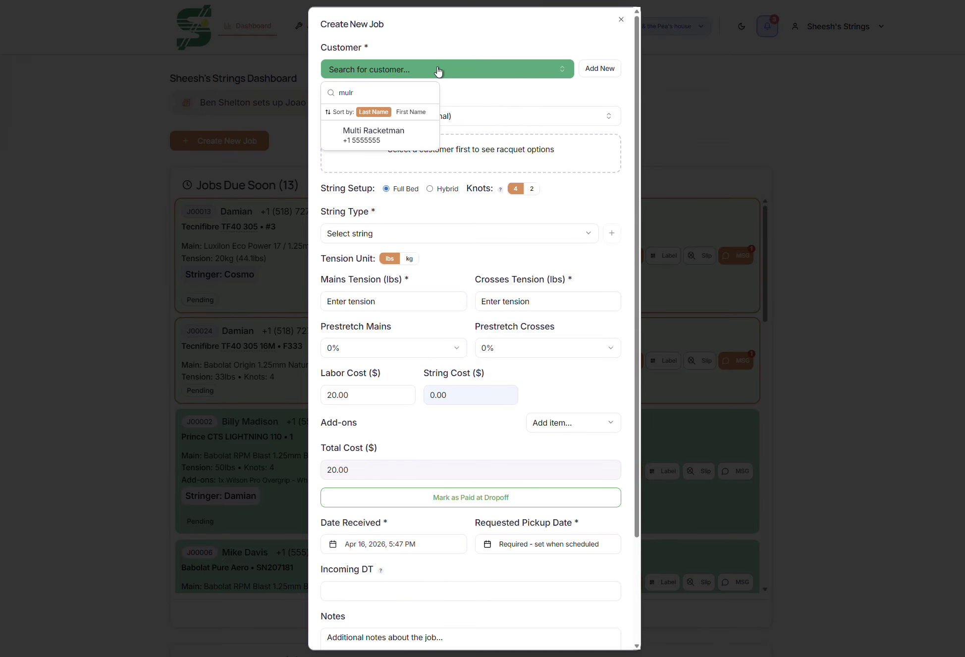
pyautogui.click(379, 140)
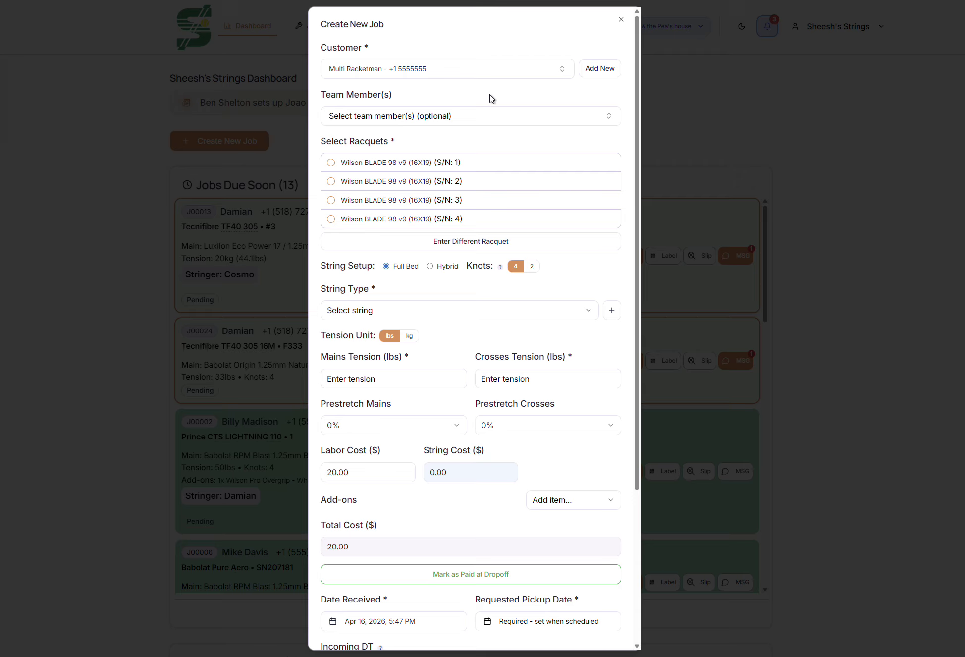
# - Select the customer's Wilson BLADE 98 v9 (16X19) racquets with S/N 1, 2 and 3 for the job
pyautogui.click(337, 165)
pyautogui.click(335, 182)
pyautogui.click(339, 199)
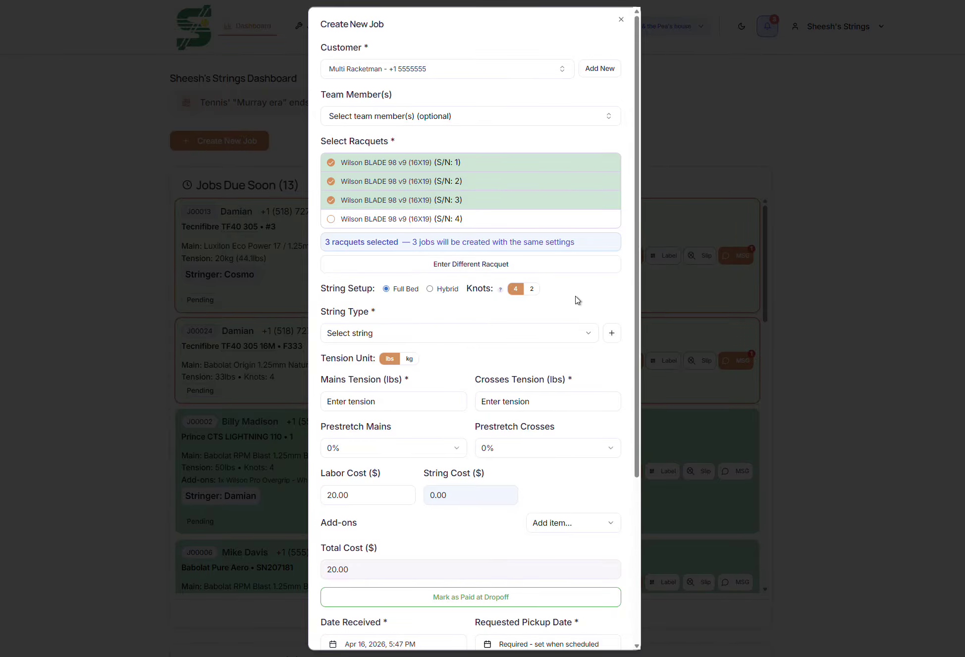
# - Choose Babolat RPM Blast 1.25mm Black as the string and set the tensions to 55 lbs mains and 52 lbs crosses
pyautogui.scroll(-1, 565, 297)
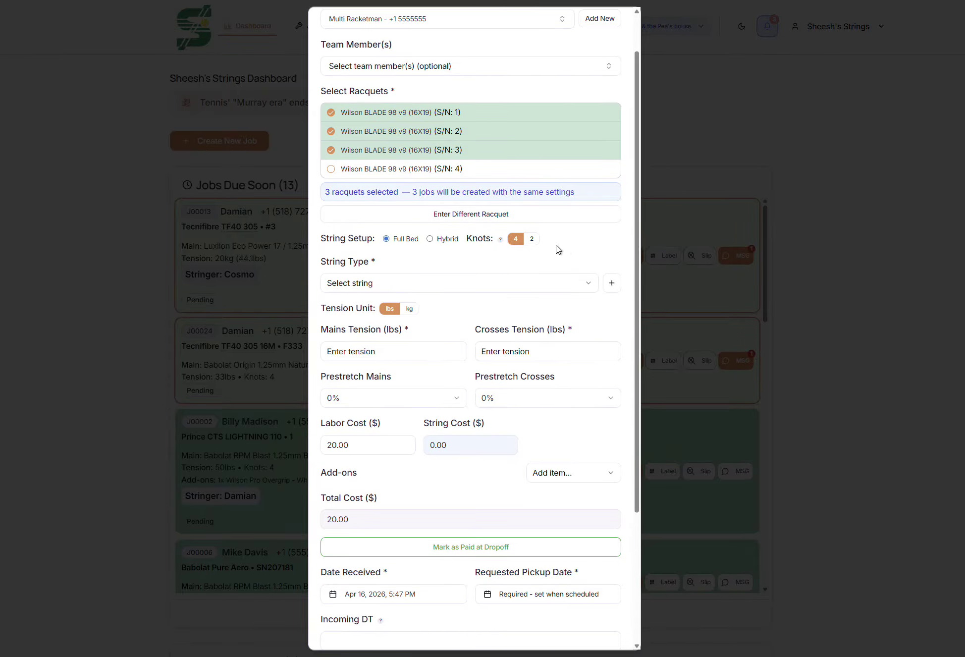
pyautogui.click(447, 284)
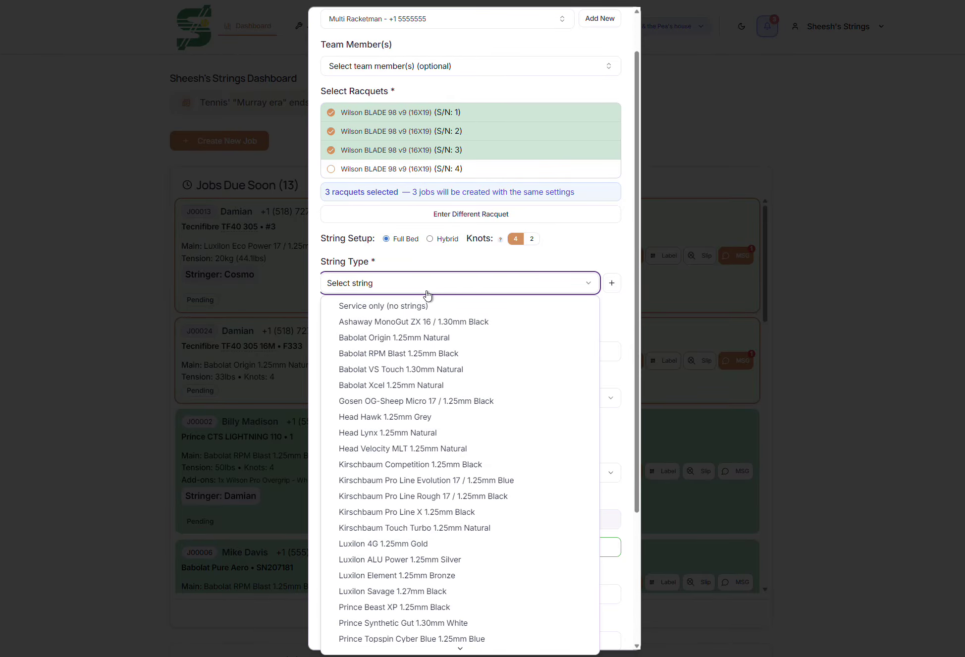
pyautogui.click(421, 353)
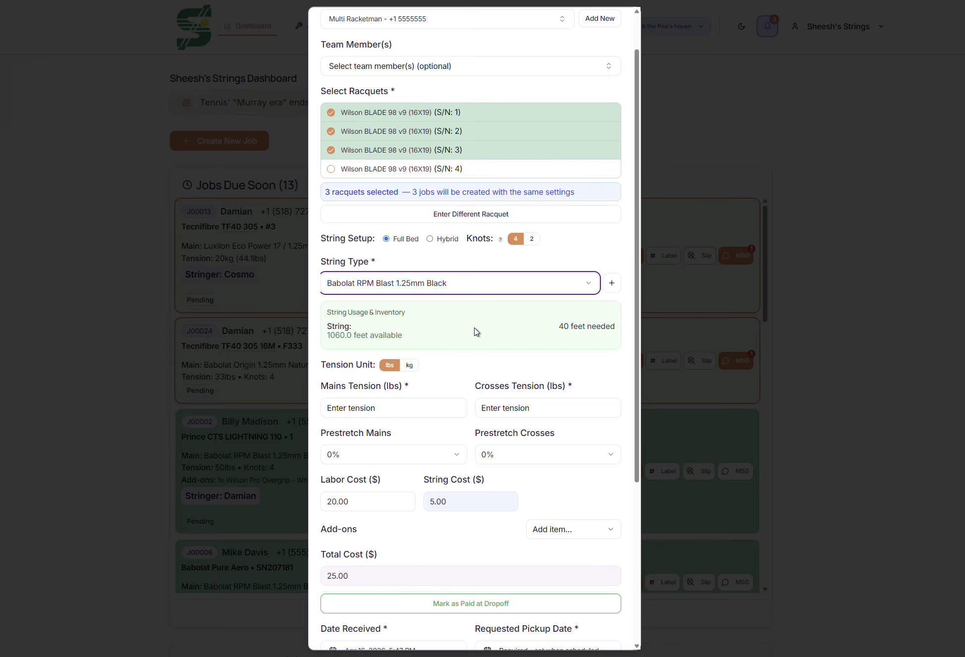
pyautogui.click(404, 413)
pyautogui.write('55')
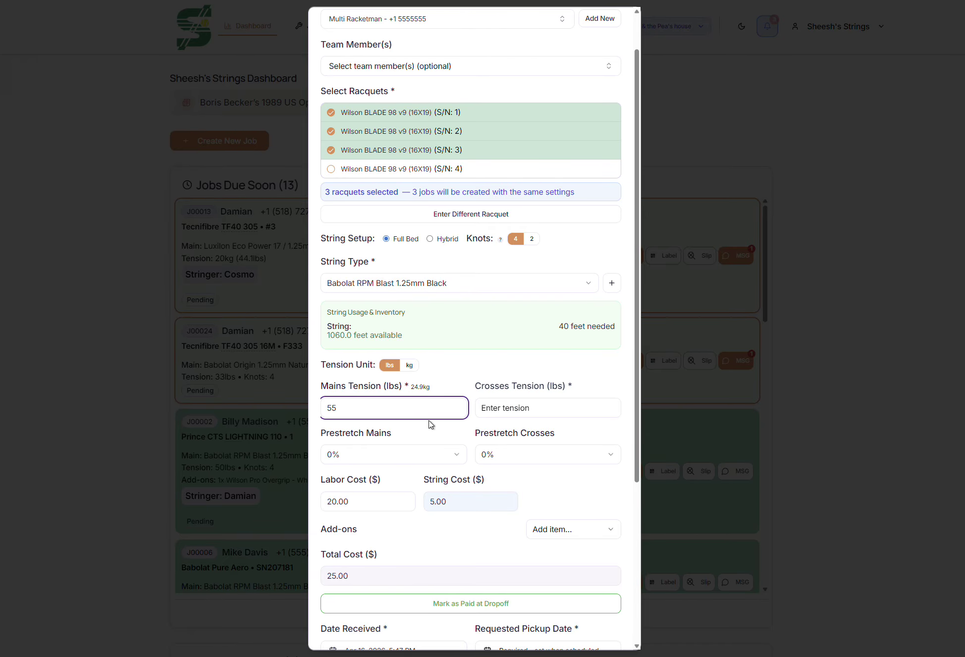
pyautogui.click(479, 415)
pyautogui.write('52')
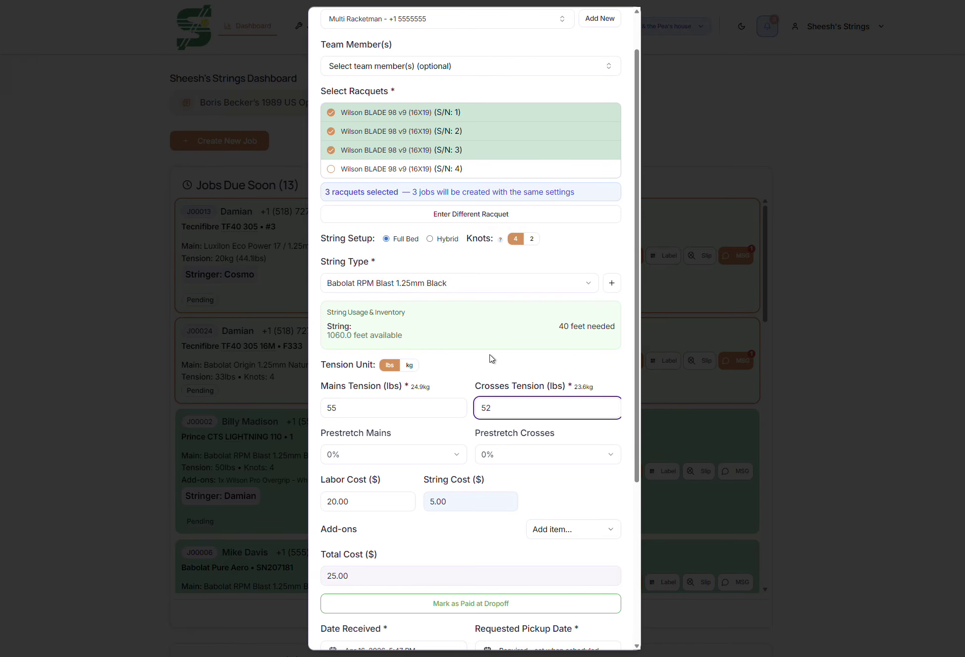
# - Add Yonex Super Grap - White as an add-on to the job
pyautogui.scroll(-3, 490, 358)
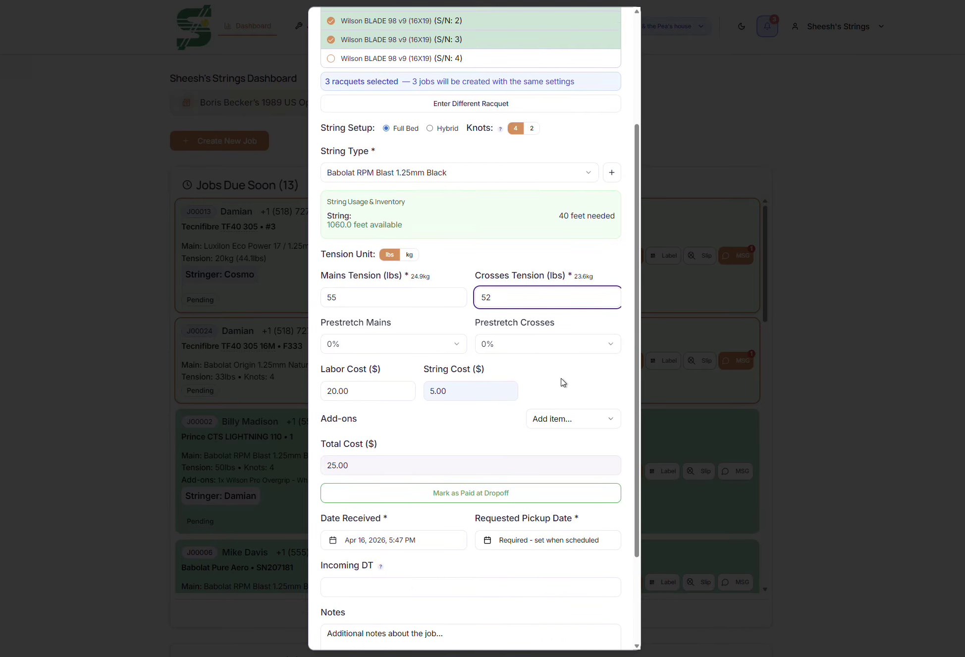
pyautogui.scroll(-1, 465, 392)
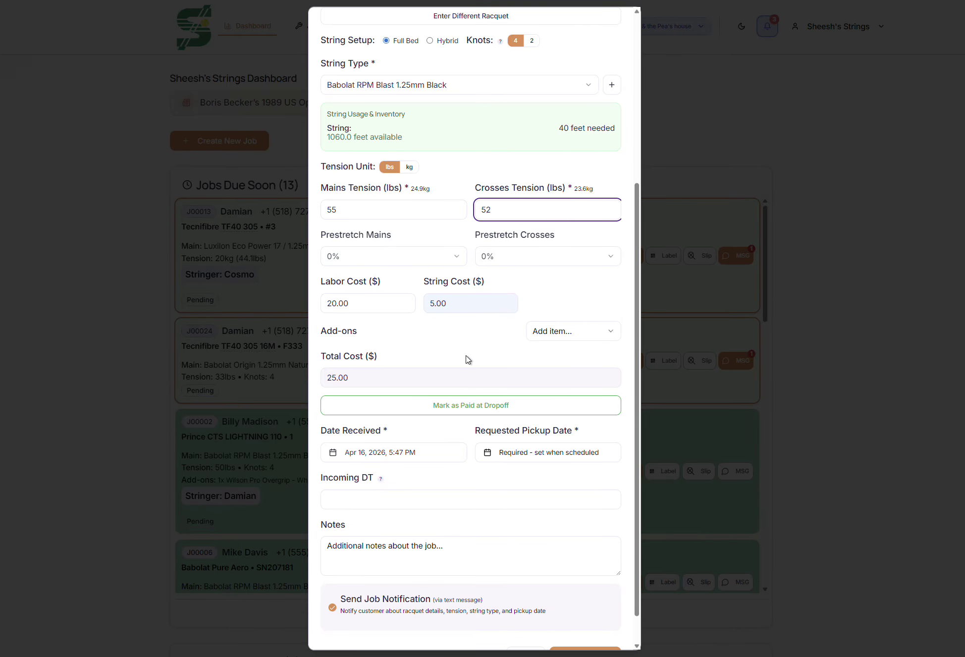
pyautogui.click(564, 334)
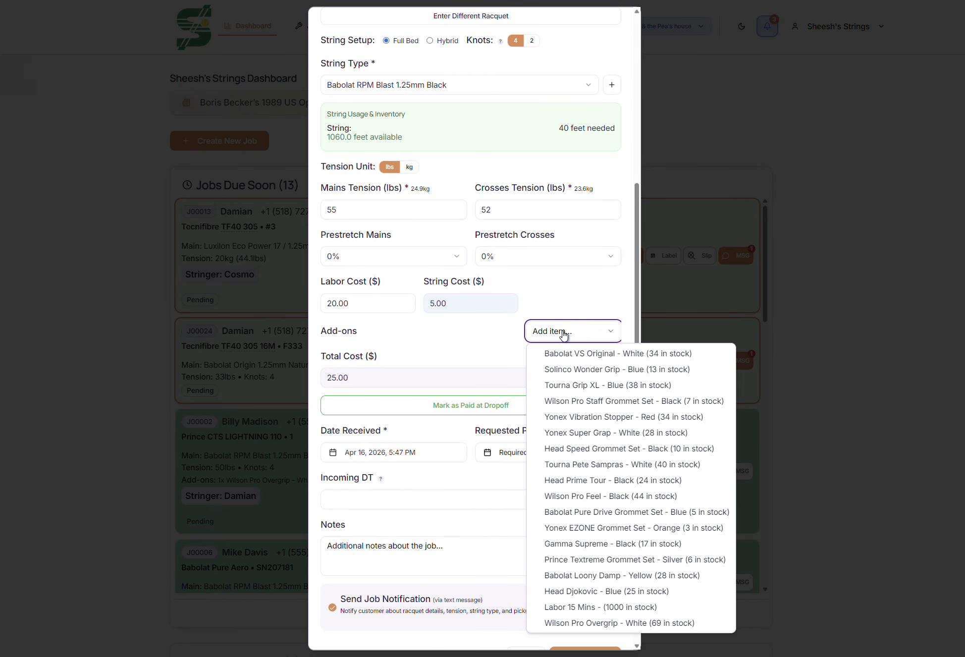
pyautogui.click(593, 437)
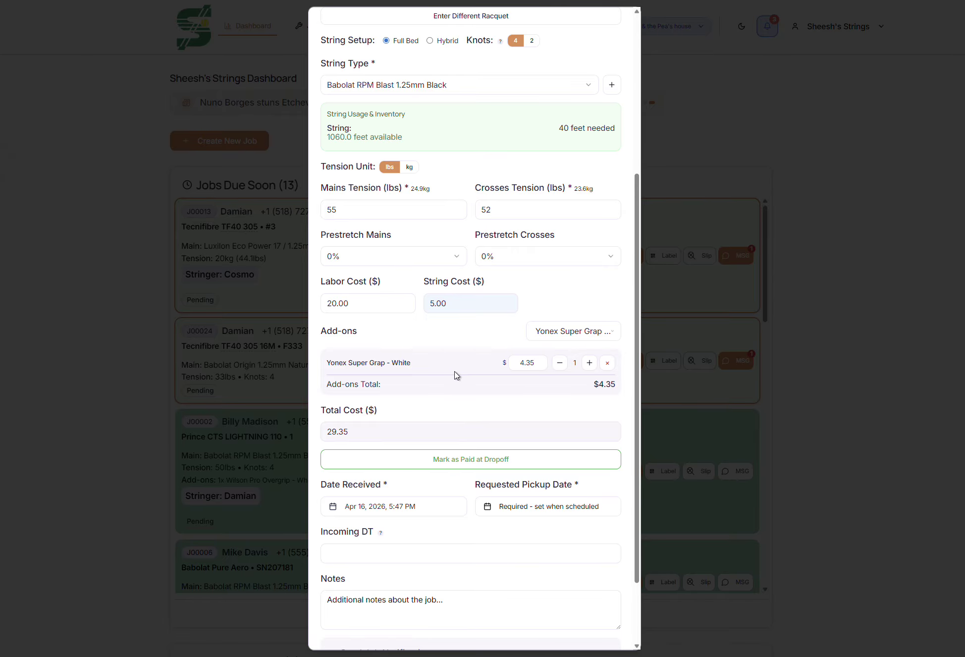
# - Set the requested pickup date to Apr 16, 2026, 5:49 PM
pyautogui.scroll(-1, 474, 357)
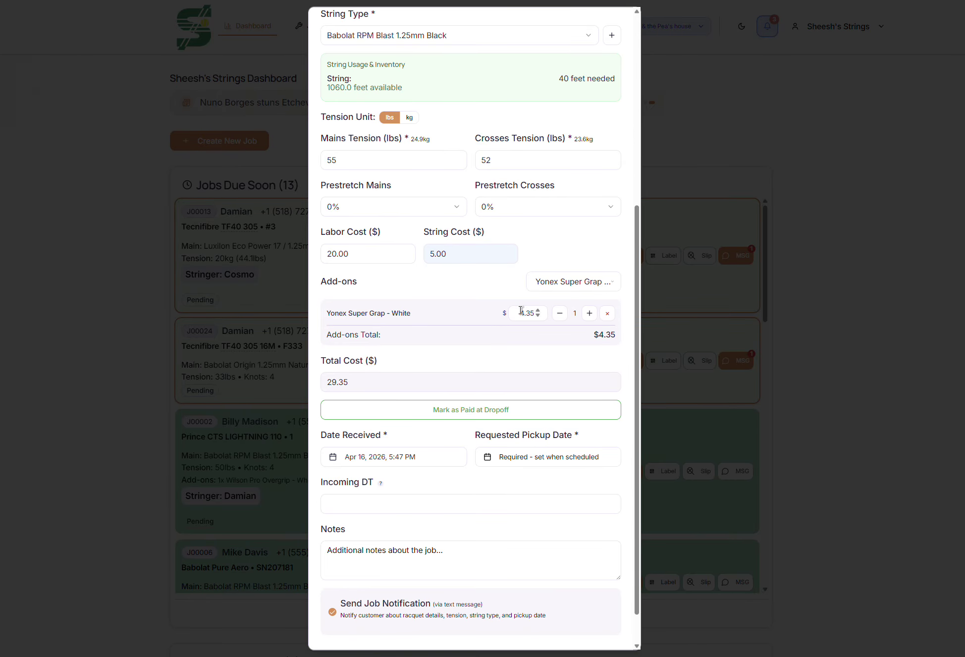
pyautogui.scroll(-1, 416, 346)
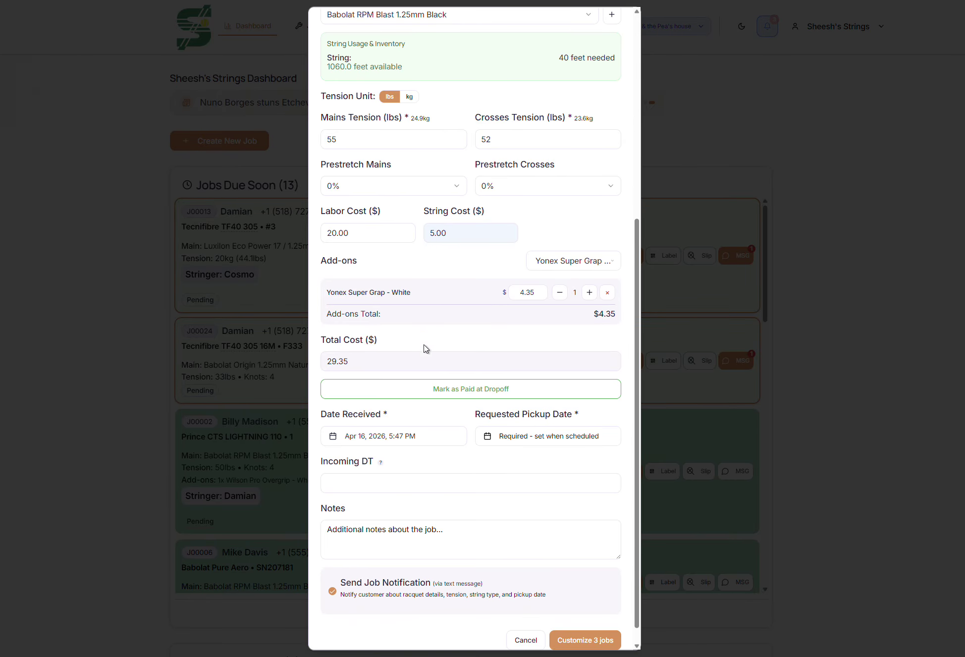
pyautogui.click(524, 416)
pyautogui.click(567, 268)
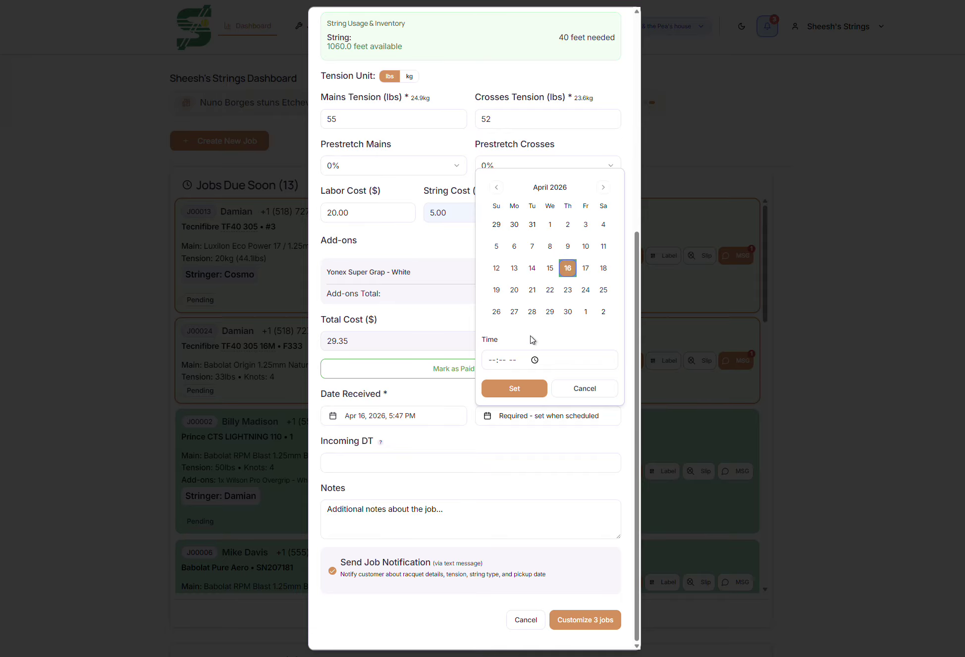
pyautogui.click(517, 387)
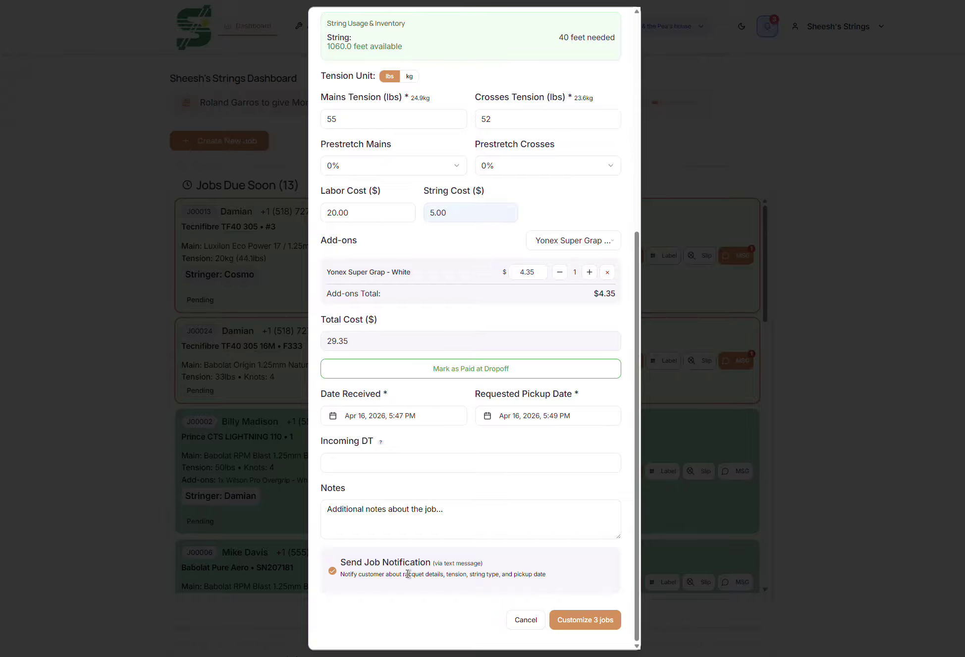
# - Proceed to customizing the three jobs and set the second racquet's tensions to 50 lbs mains and 47 lbs crosses
pyautogui.click(575, 620)
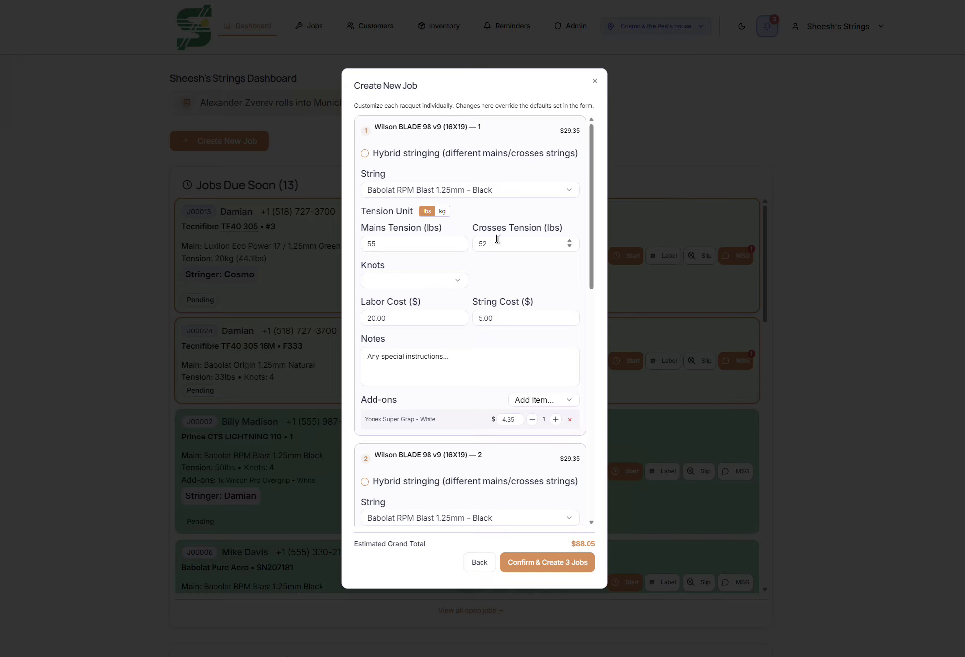
pyautogui.moveTo(590, 221); pyautogui.dragTo(579, 198)
pyautogui.scroll(-4, 498, 270)
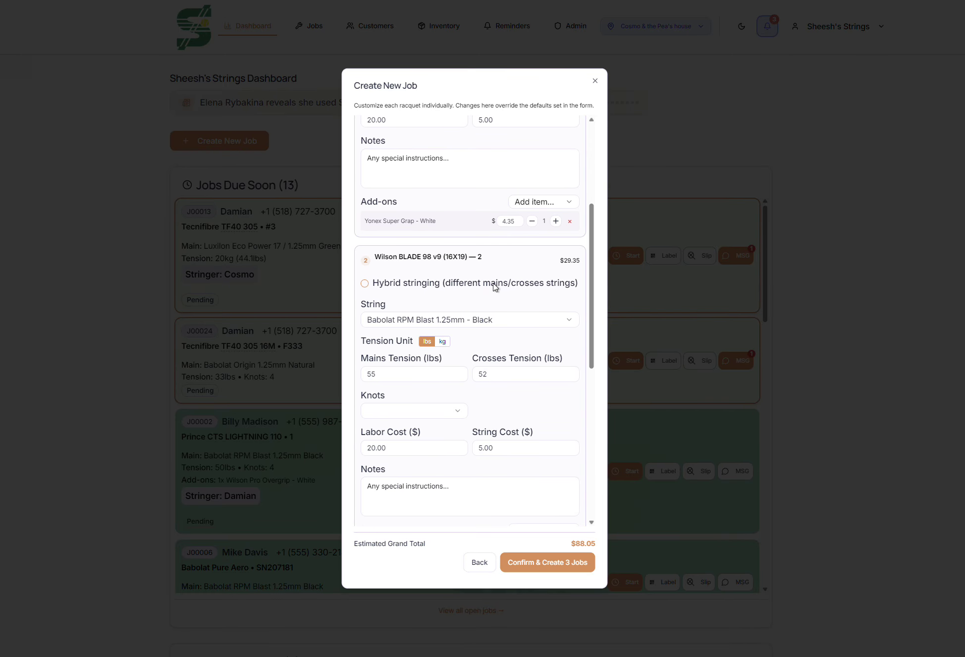
pyautogui.scroll(-1, 493, 286)
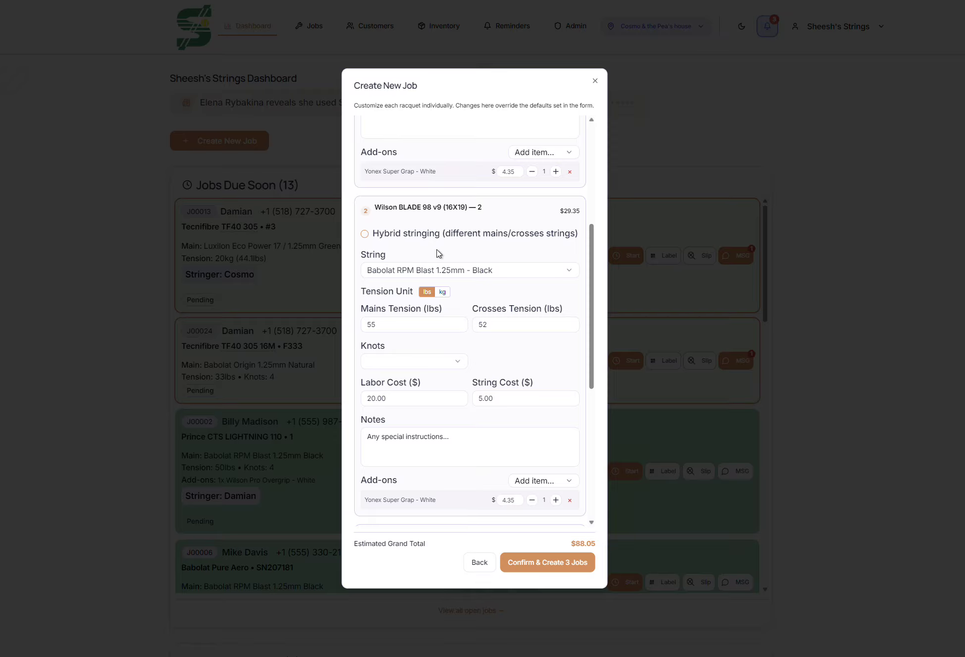
pyautogui.click(415, 325)
pyautogui.press('Tab')
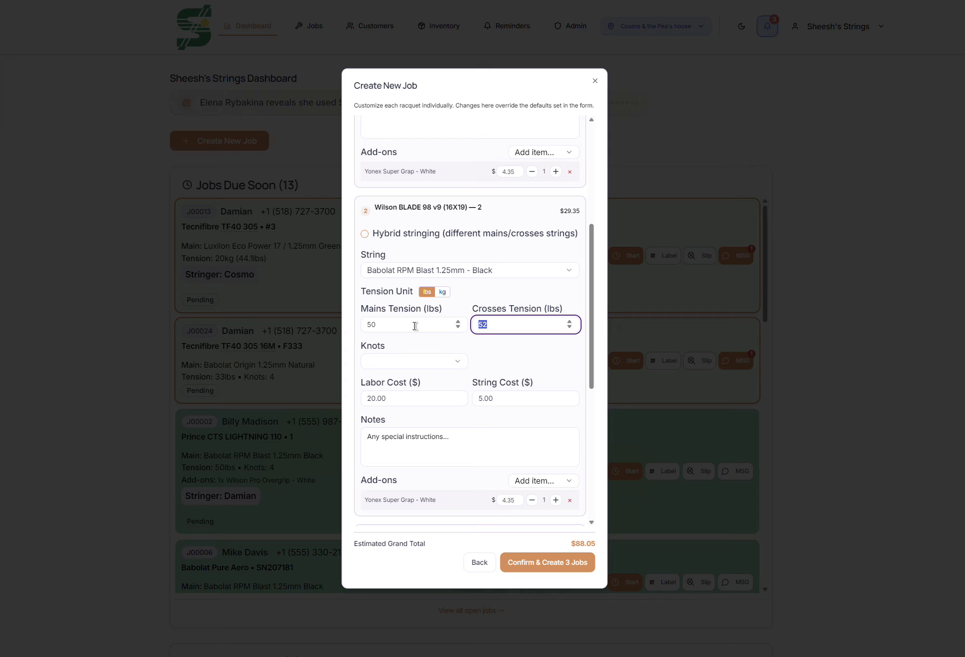
pyautogui.click(528, 361)
# - Change the third racquet's string to Tecnifibre NRG2 1.25mm - Natural and create the three jobs
pyautogui.scroll(-5, 517, 375)
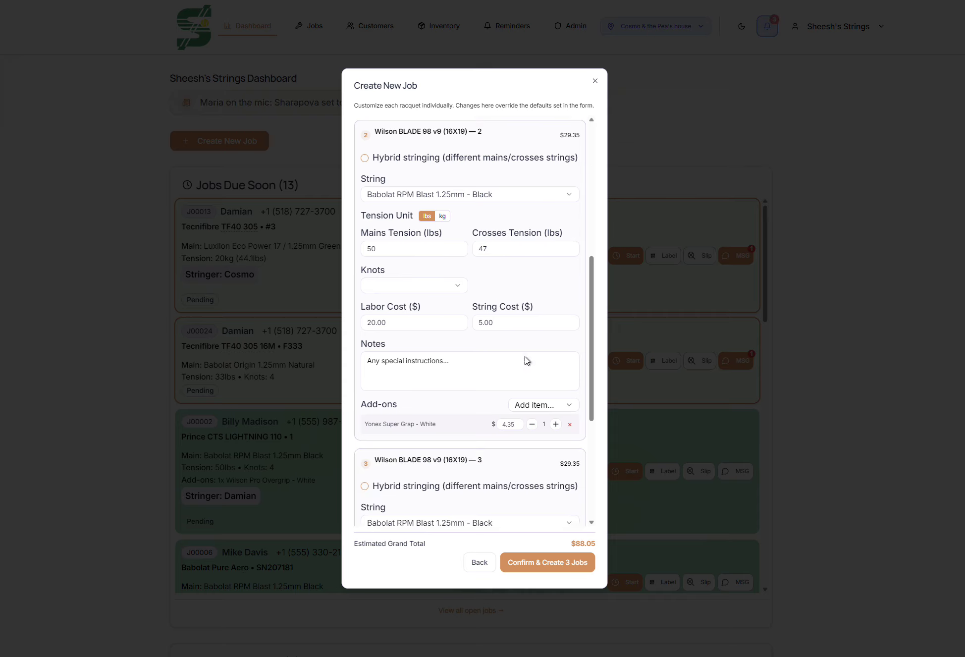
pyautogui.click(481, 353)
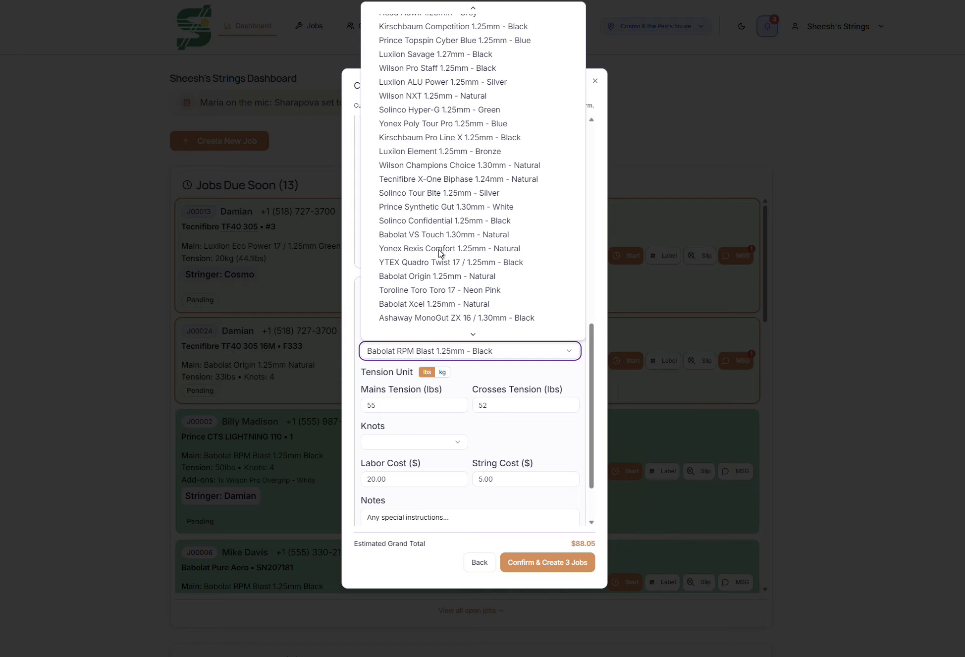
pyautogui.scroll(-1, 439, 251)
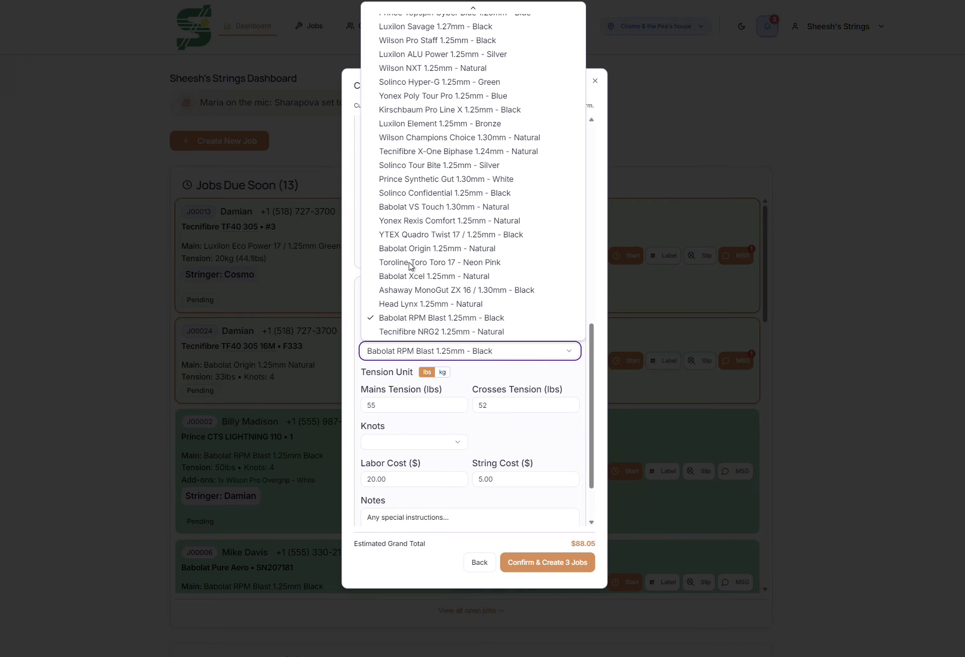
pyautogui.click(427, 332)
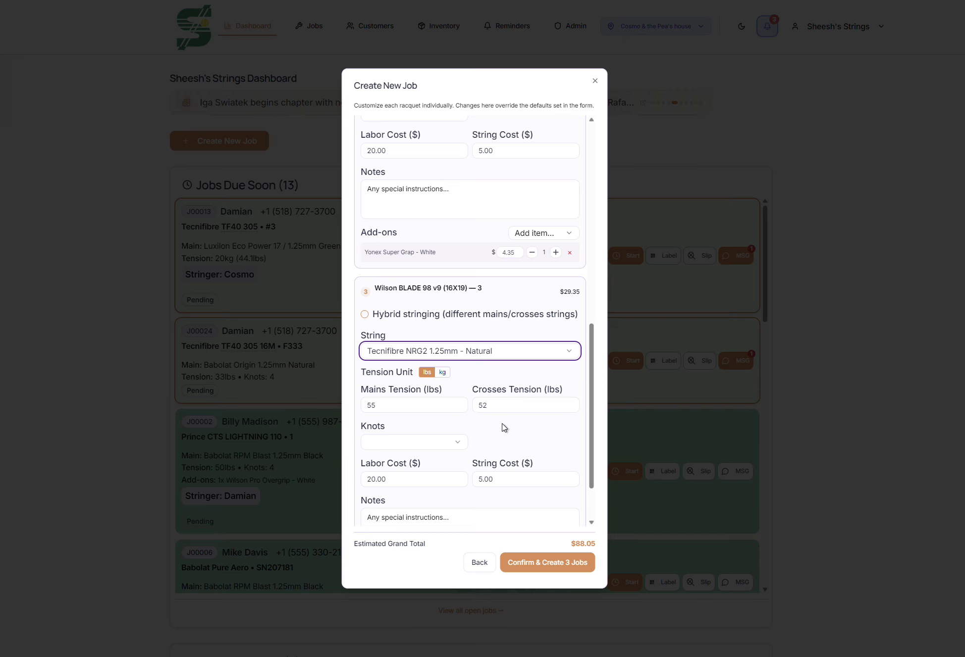
pyautogui.scroll(-2, 504, 426)
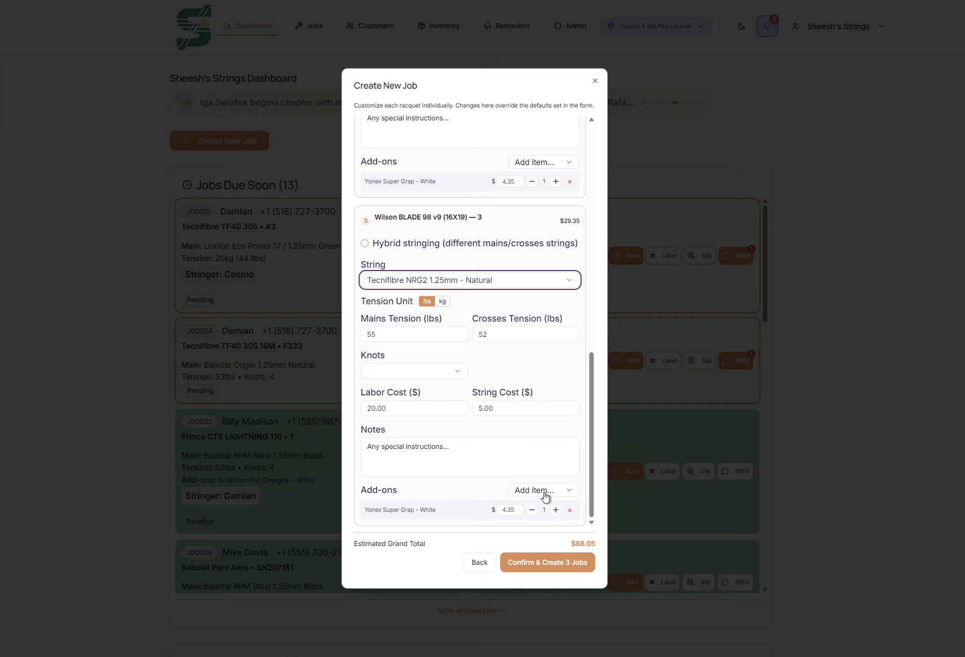
pyautogui.click(551, 566)
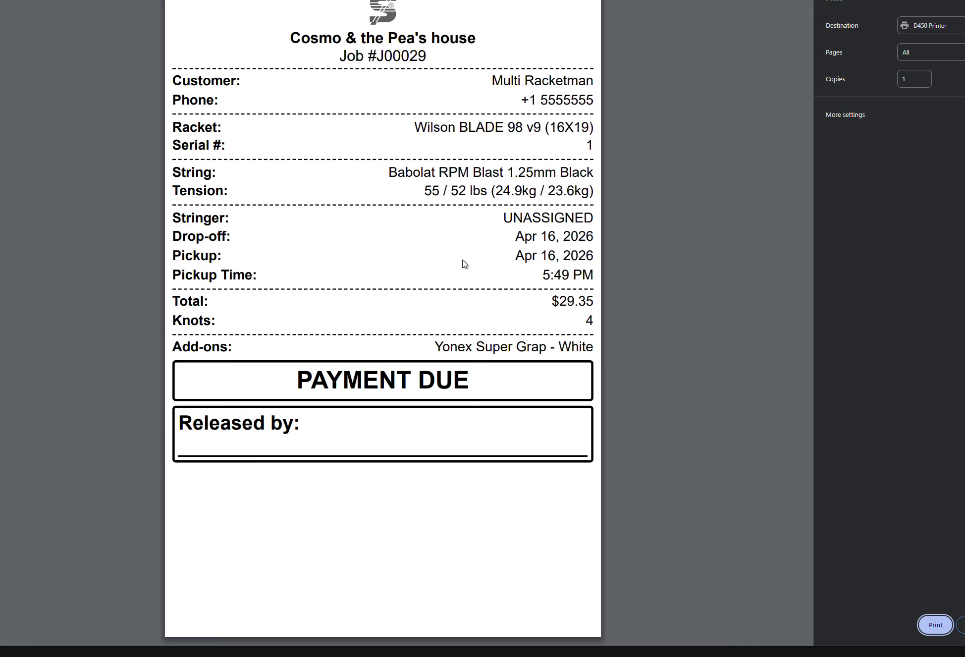
# - Cancel printing the slips for the first two racquets and print the slip for the third
pyautogui.click(960, 629)
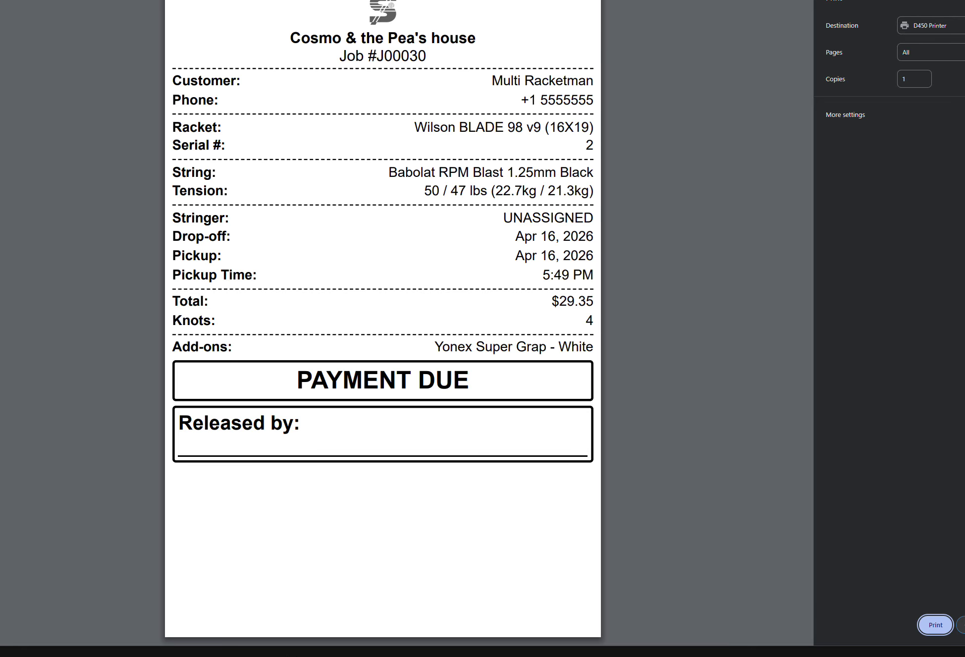
pyautogui.click(961, 625)
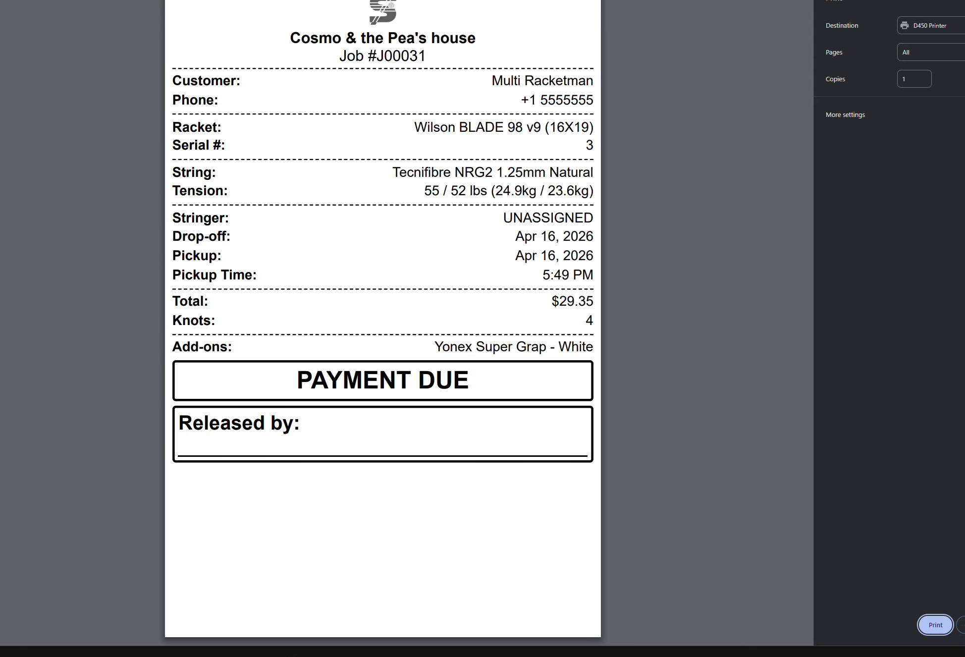
pyautogui.click(935, 624)
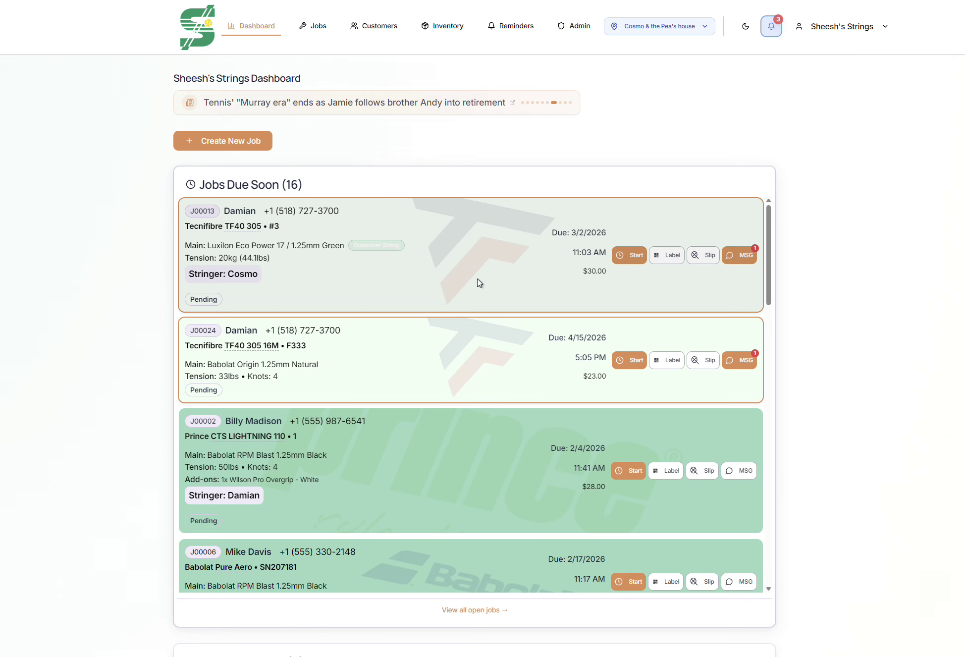
# - Review the new three-racquet Wilson BLADE 98 group in Jobs Due Soon and view its message conversation
pyautogui.scroll(-10, 478, 283)
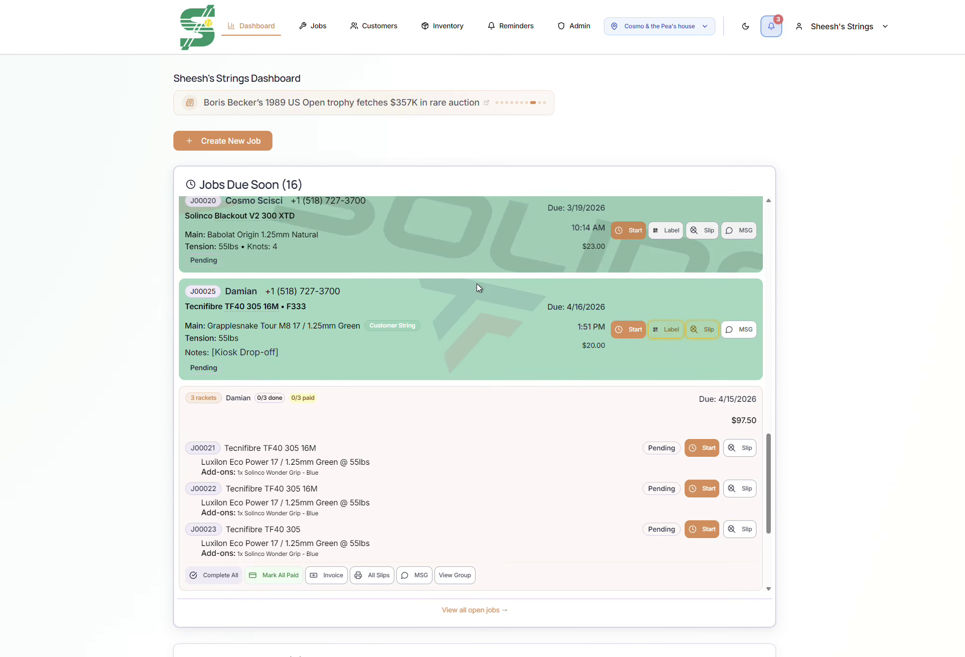
pyautogui.scroll(-5, 479, 287)
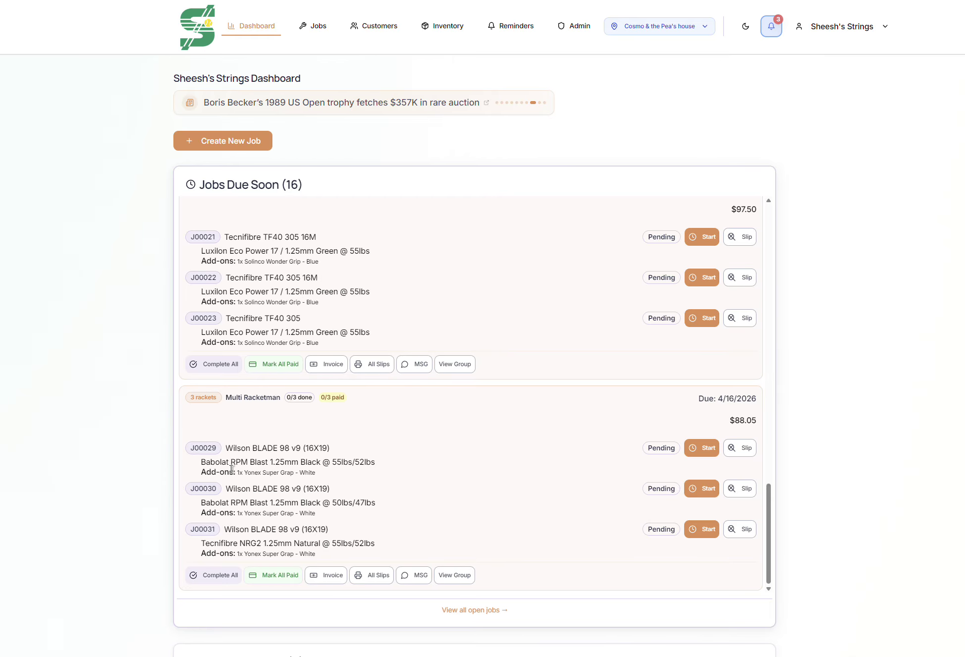
pyautogui.moveTo(236, 472); pyautogui.dragTo(370, 483)
pyautogui.click(314, 466)
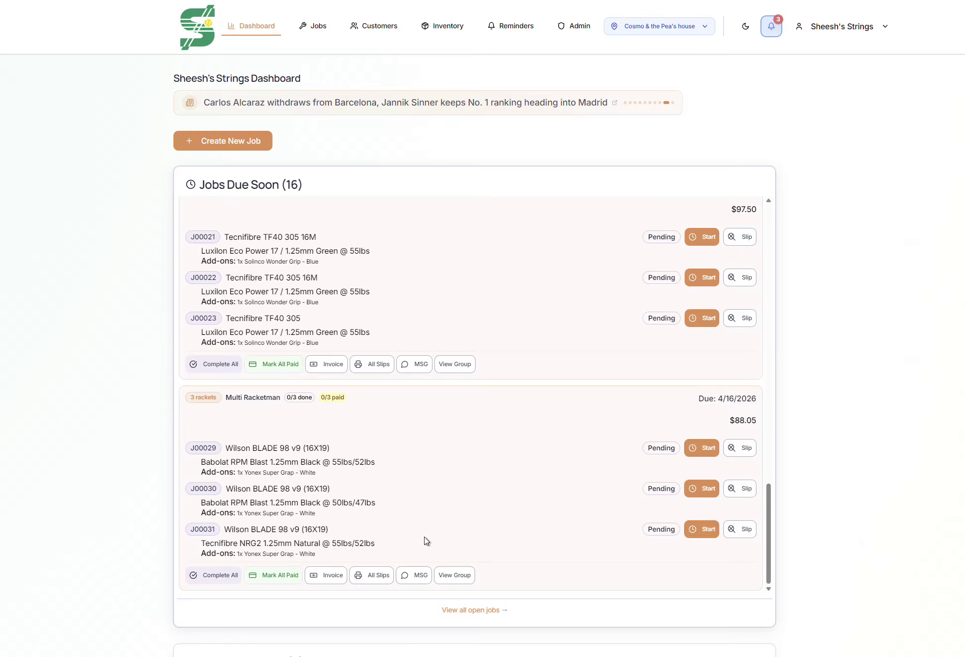
pyautogui.click(414, 574)
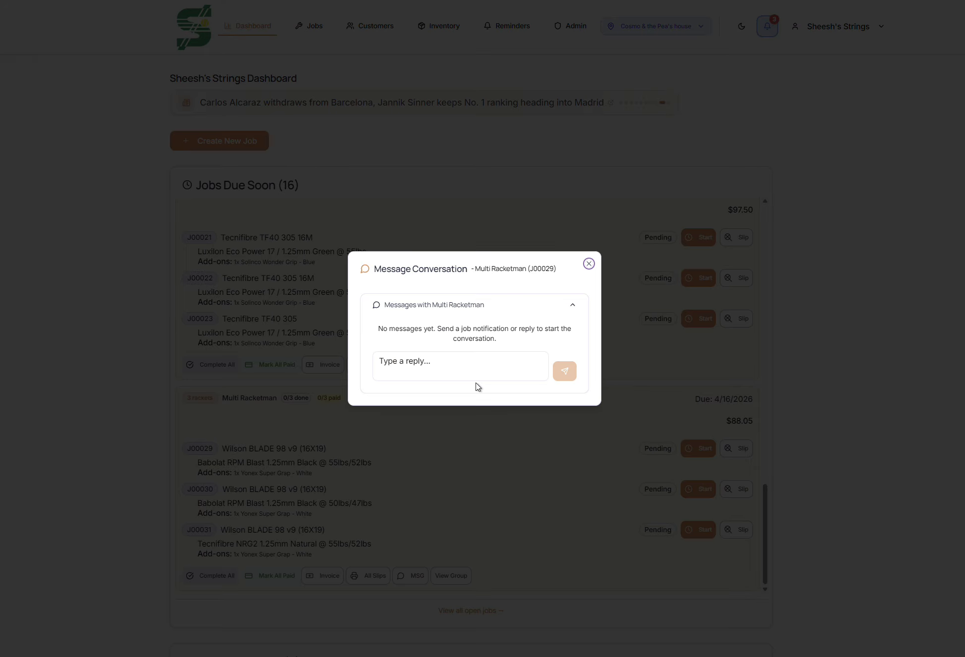
pyautogui.click(587, 261)
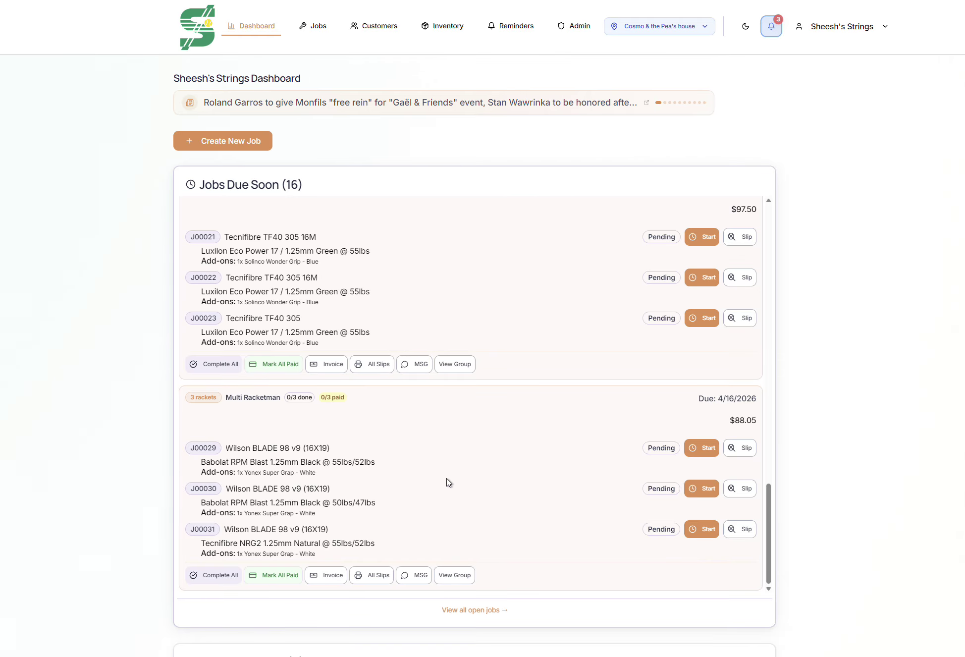
# - Complete all three Wilson BLADE 98 jobs in the group, recording dynamic tensions of 53, 46 and 54 kp in racquet order
pyautogui.click(216, 574)
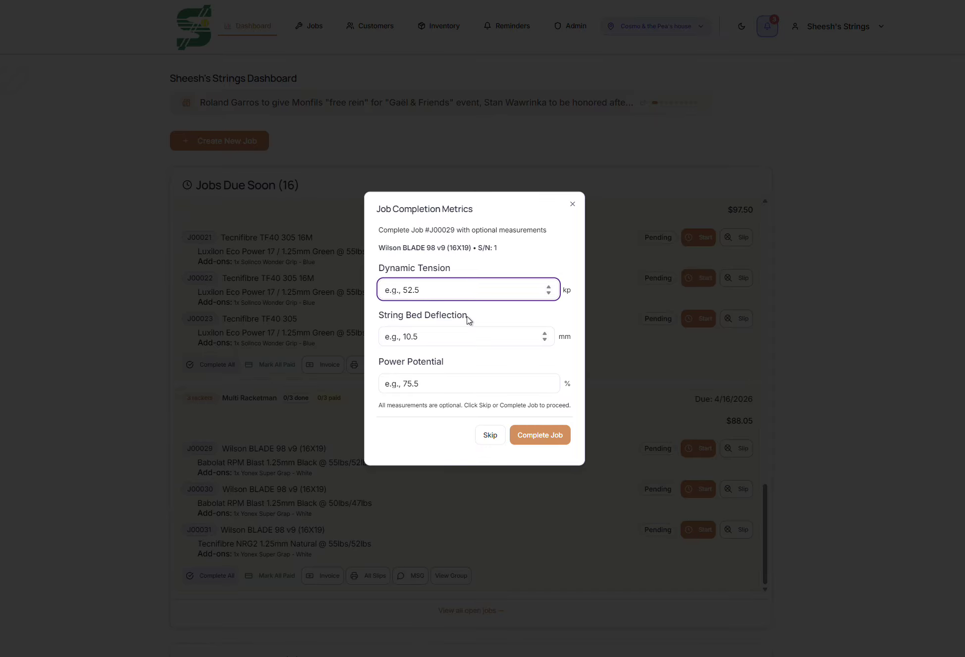
pyautogui.write('53')
pyautogui.click(525, 435)
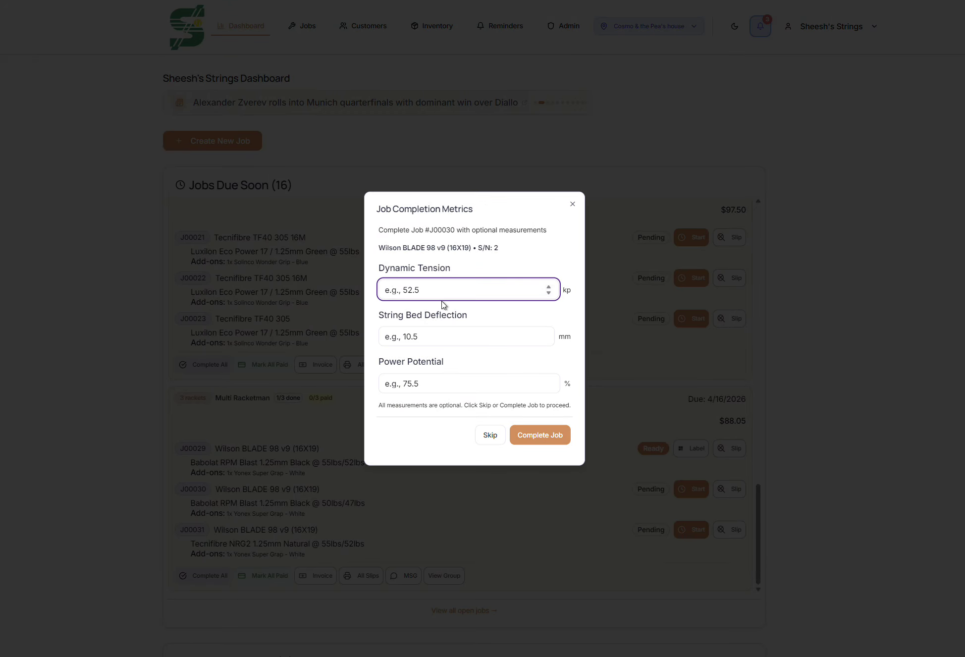
pyautogui.write('48')
pyautogui.click(529, 435)
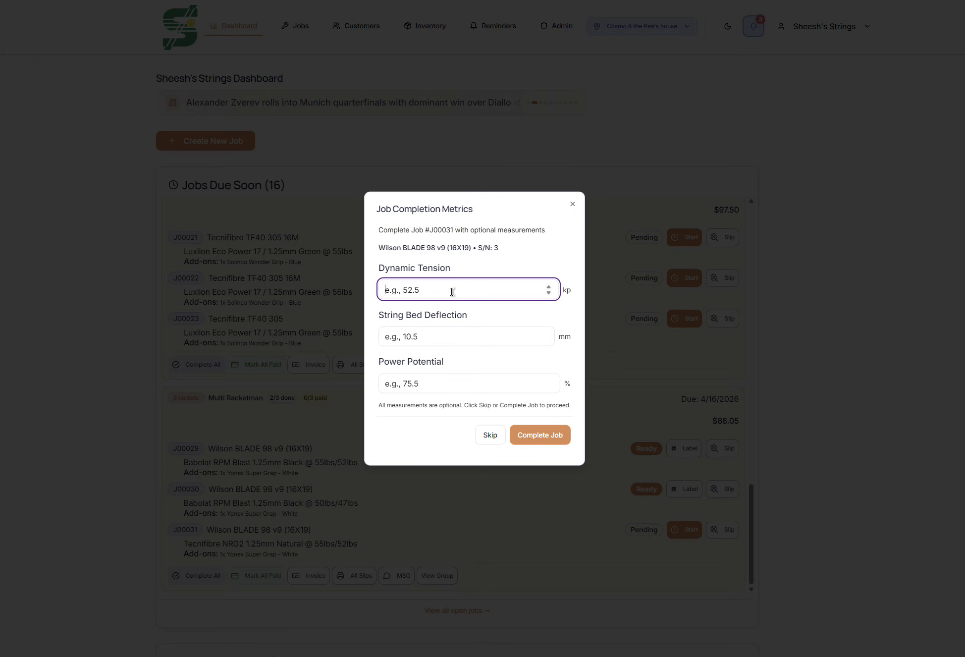
pyautogui.write('54')
pyautogui.click(515, 434)
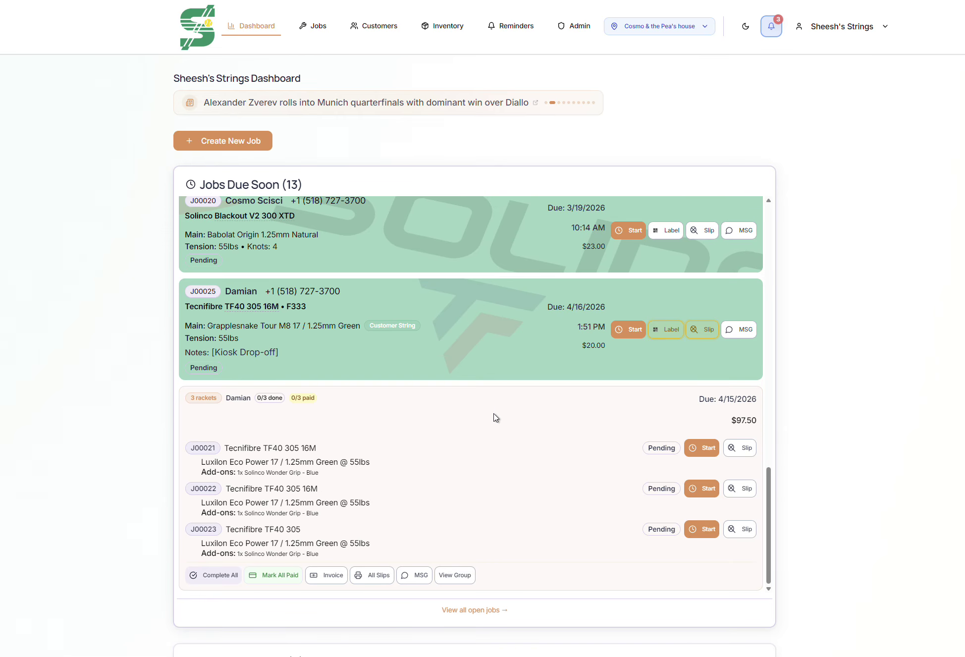
# - Locate the completed three-racquet Wilson BLADE 98 group under Awaiting Pickup and open its group view
pyautogui.scroll(-10, 486, 461)
pyautogui.scroll(-10, 431, 457)
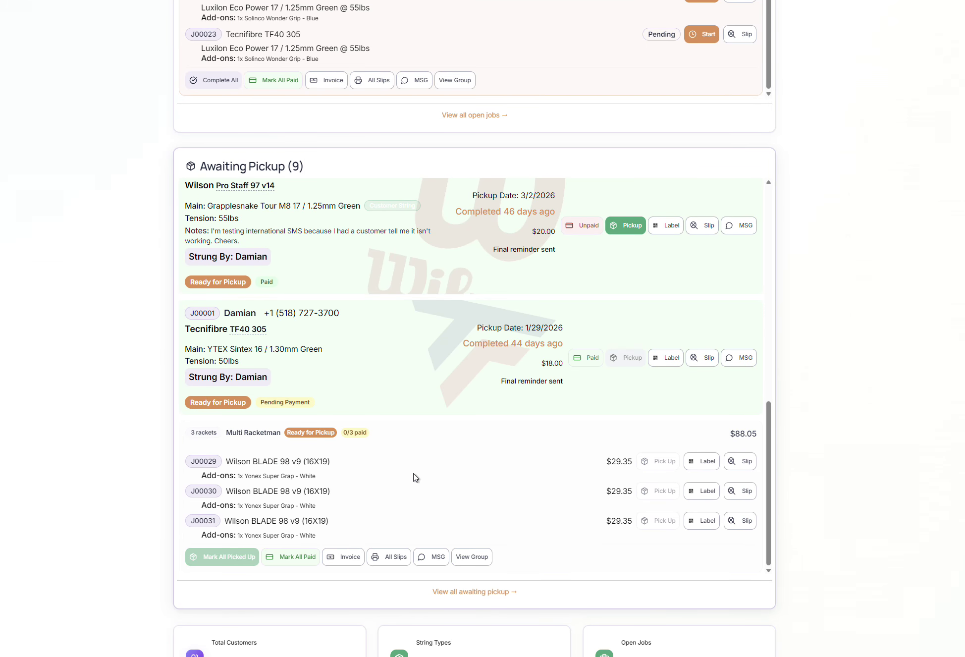
pyautogui.click(294, 559)
pyautogui.click(295, 564)
pyautogui.click(470, 557)
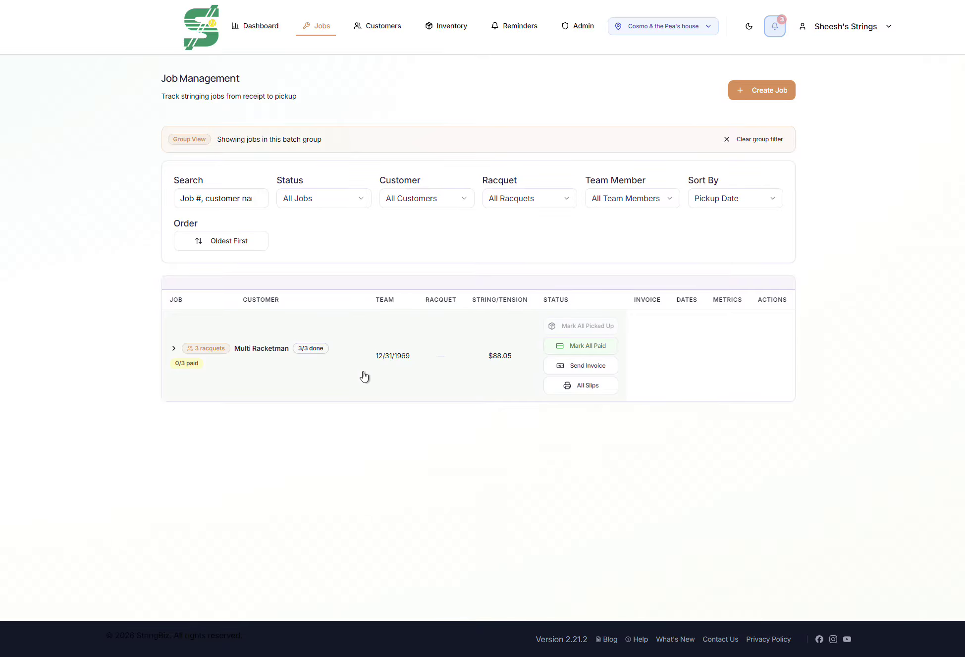
# - Expand the batch group to examine each job's strings, tensions, metrics and invoice status, and collapse it again
pyautogui.click(180, 352)
pyautogui.scroll(-5, 319, 379)
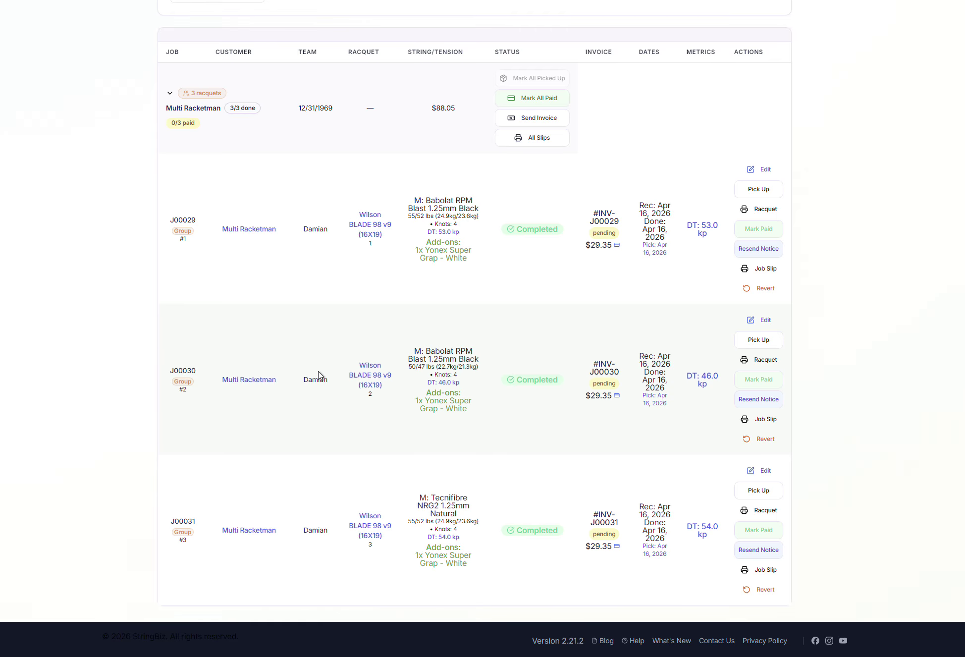
pyautogui.scroll(4, 319, 378)
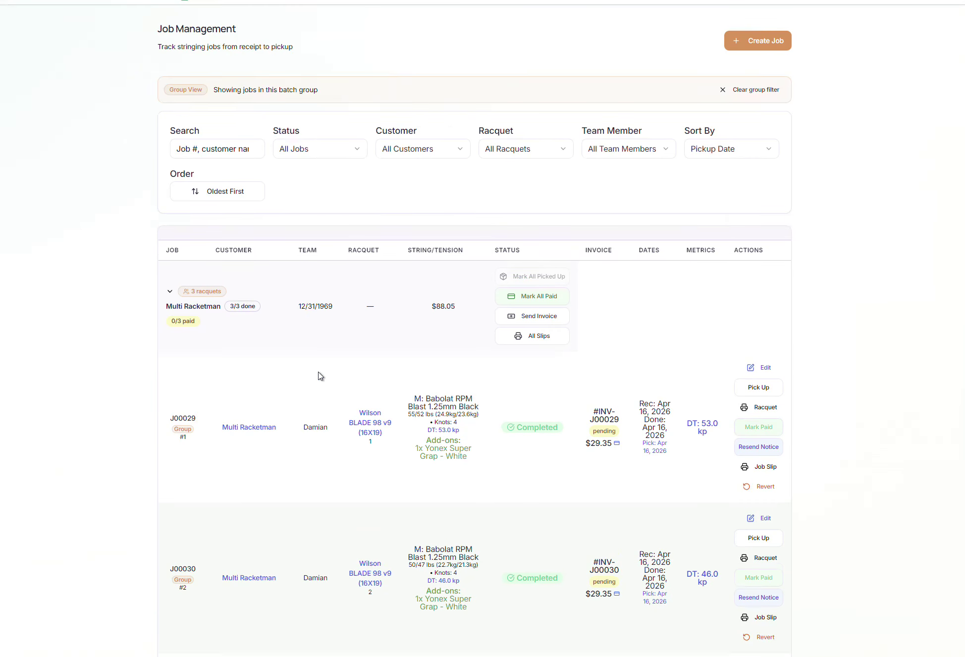
pyautogui.click(171, 293)
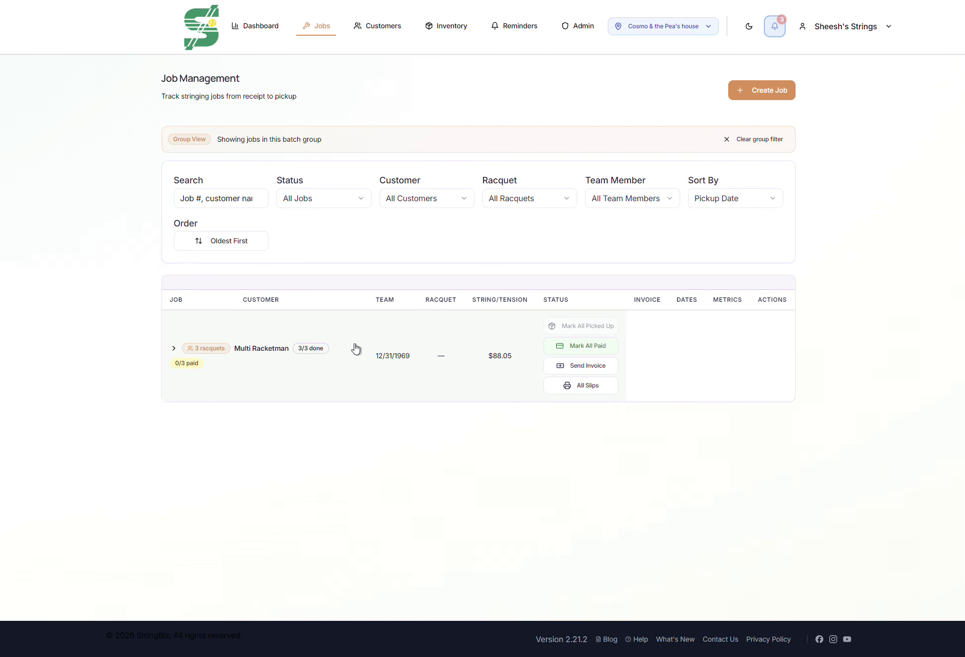